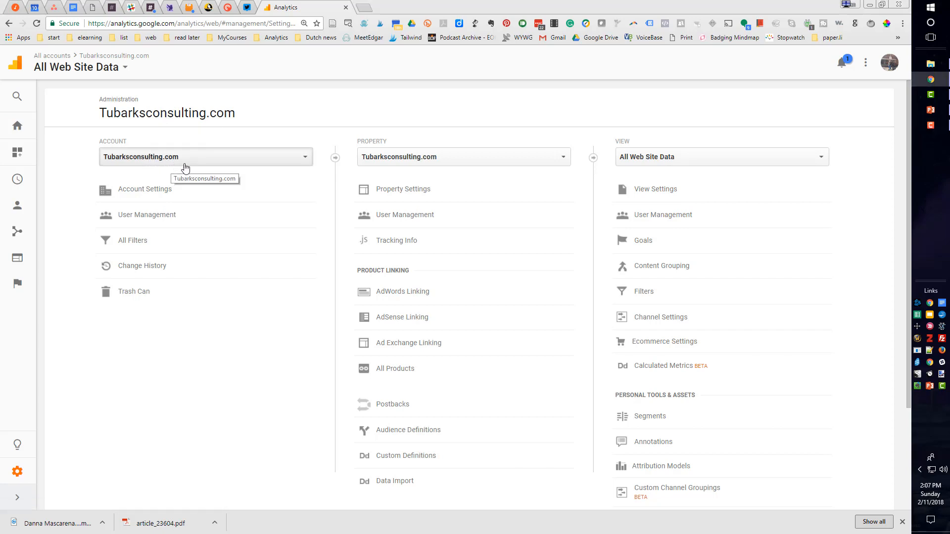
# Step: Open the Exclude me filter of the All Web Site Data view and set it to exclude traffic from the IP addresses
pyautogui.click(17, 474)
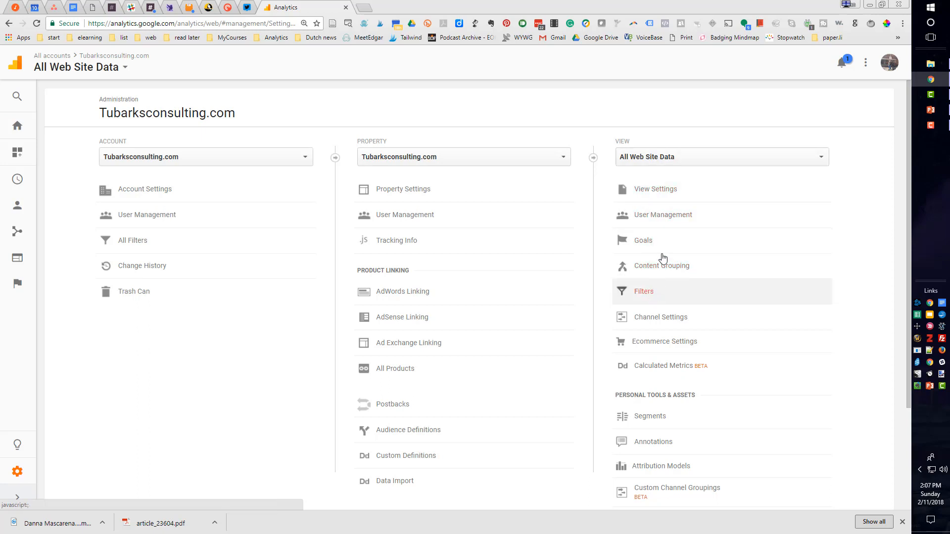
pyautogui.click(643, 294)
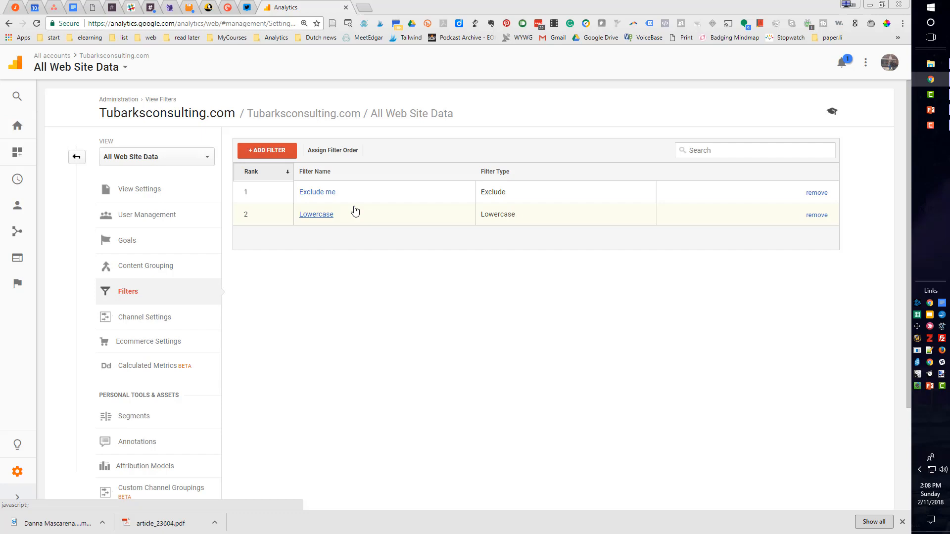
pyautogui.click(315, 197)
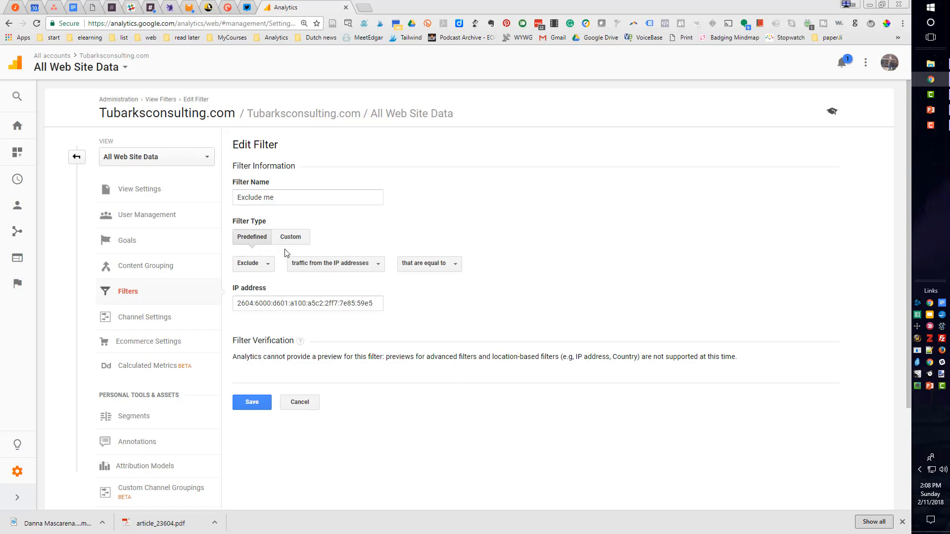
pyautogui.click(267, 268)
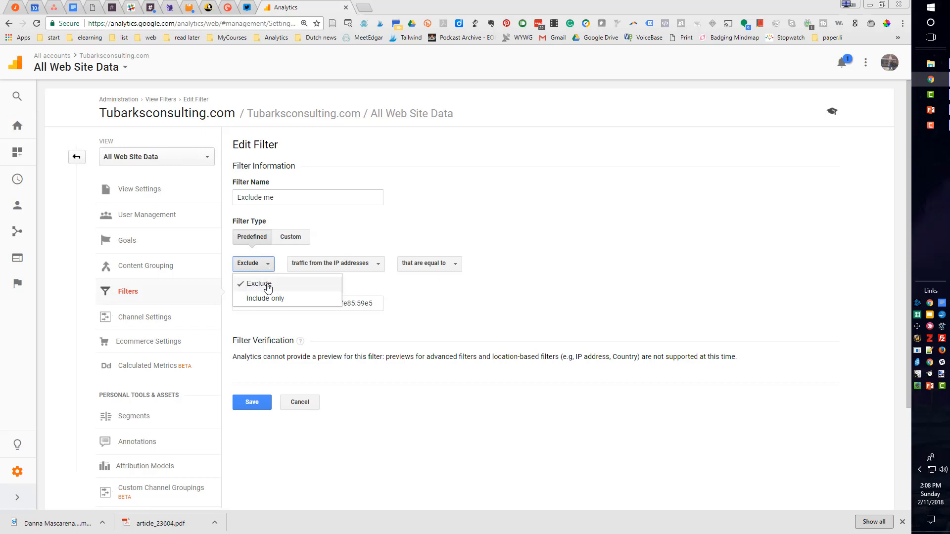
pyautogui.click(268, 288)
pyautogui.click(379, 267)
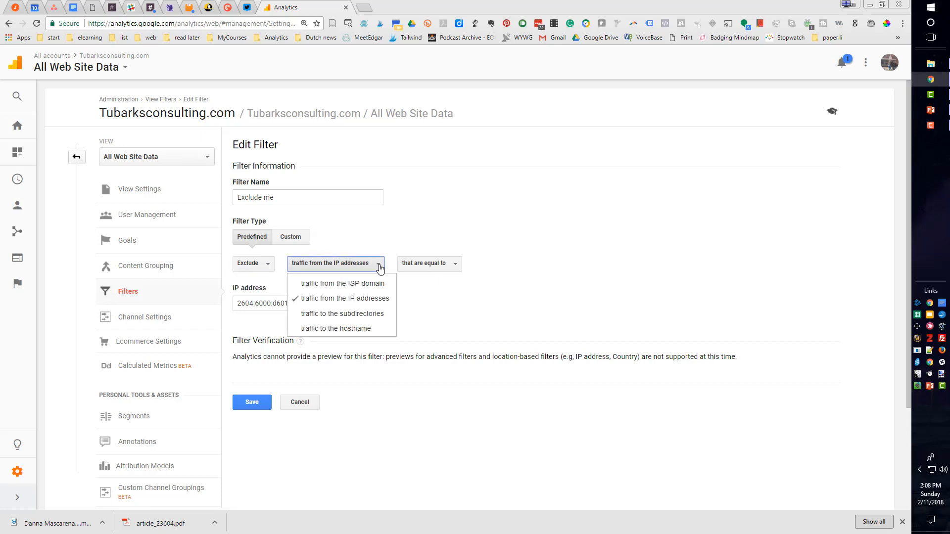
pyautogui.click(363, 300)
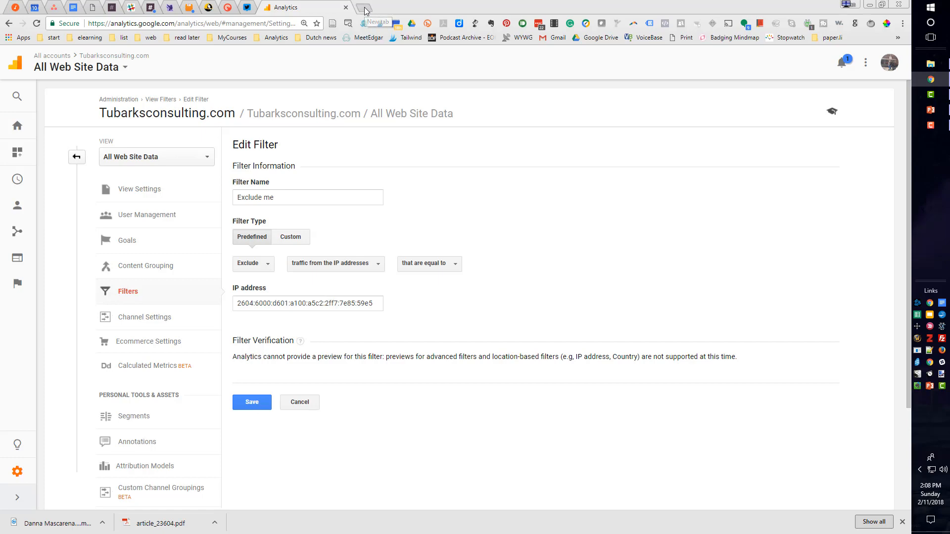
# Step: Look up the public IP address with a Google search for "what's my ip address", and save the Exclude me filter
pyautogui.hotkey('ctrl', 't')
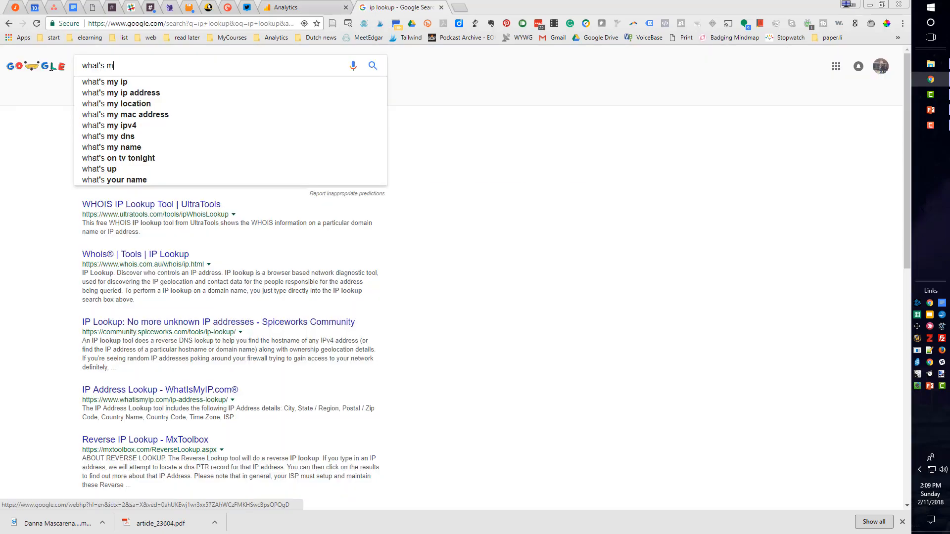
pyautogui.write('y')
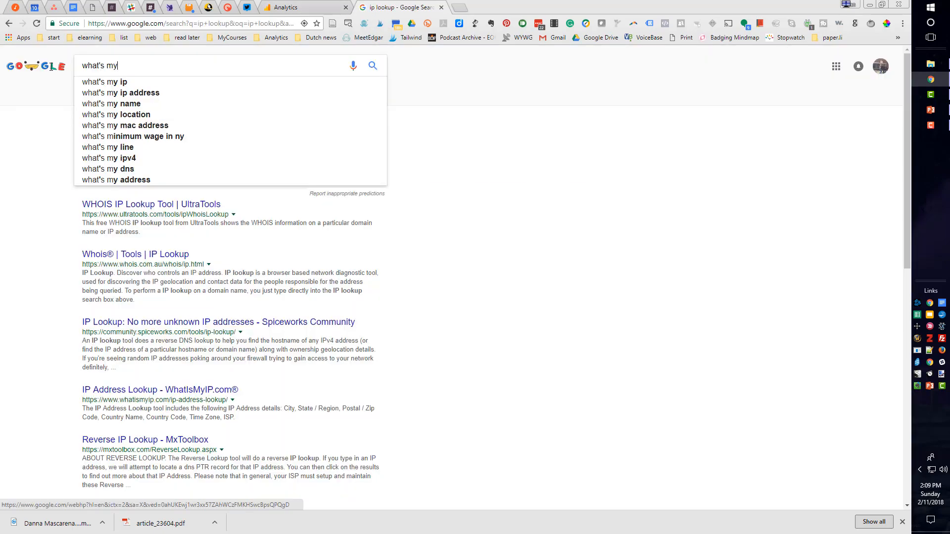
pyautogui.write(' ip address')
pyautogui.press('Return')
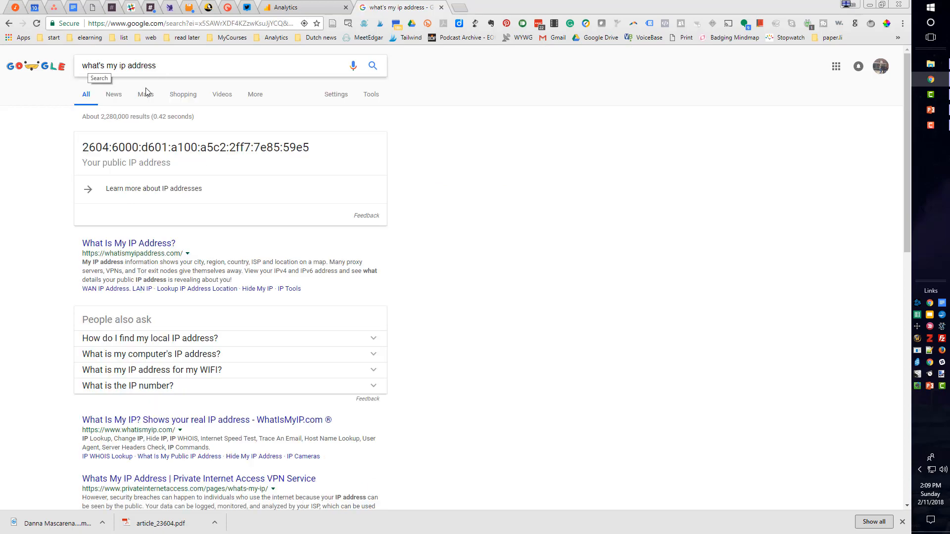
pyautogui.moveTo(83, 147); pyautogui.dragTo(351, 143)
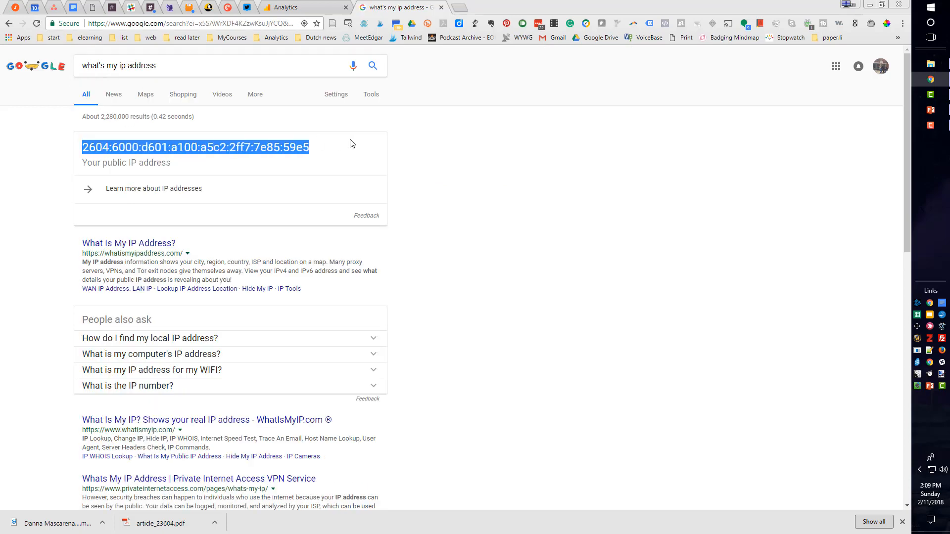
pyautogui.click(306, 7)
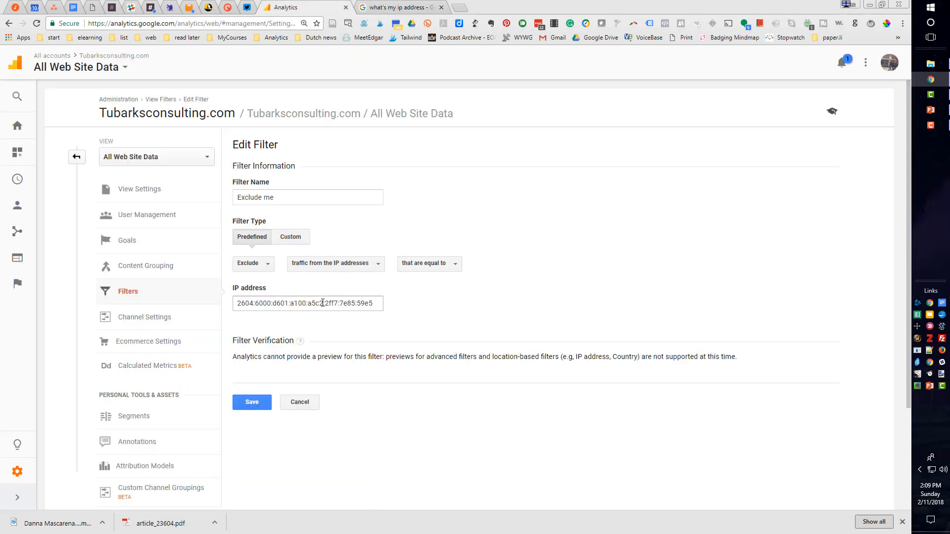
pyautogui.click(252, 404)
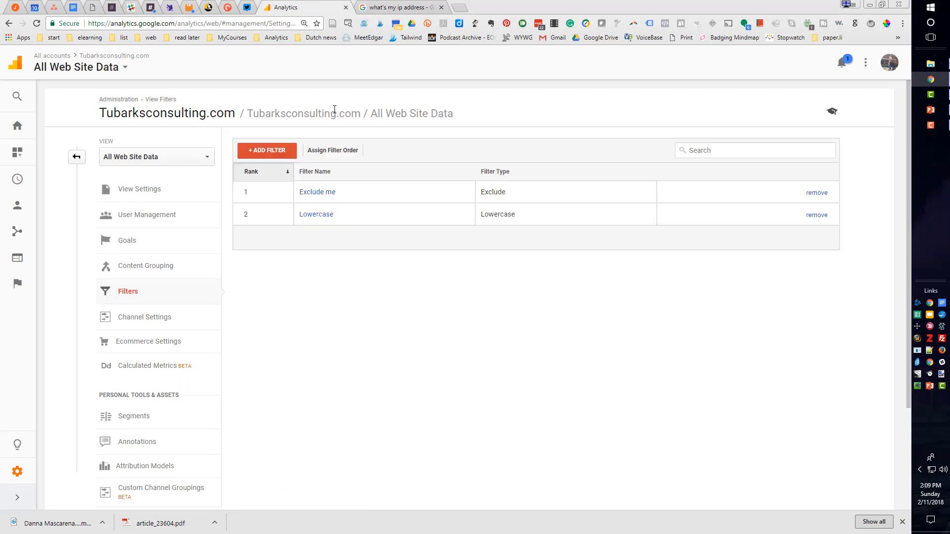
# Step: Review the filter fields available for the existing Lowercase filter, choose Request URI and save the filter
pyautogui.click(314, 216)
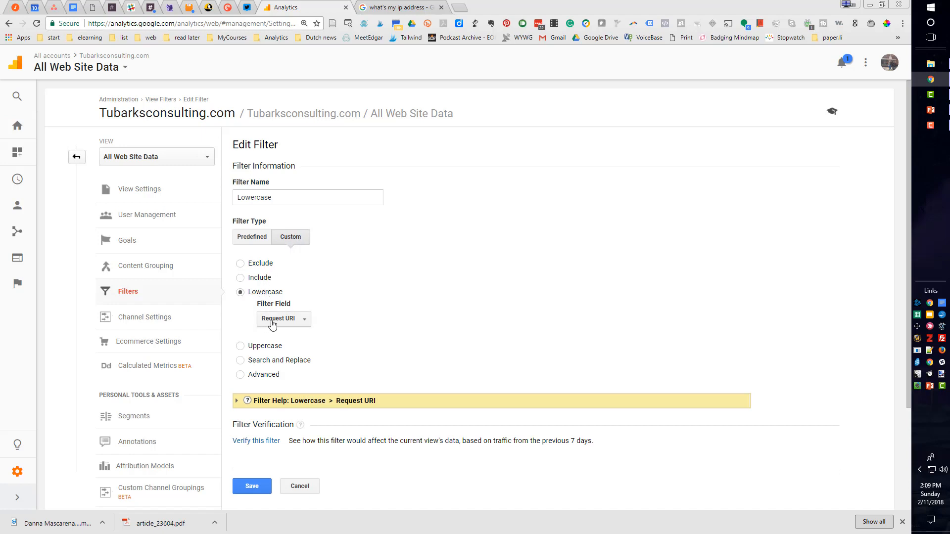
pyautogui.click(305, 324)
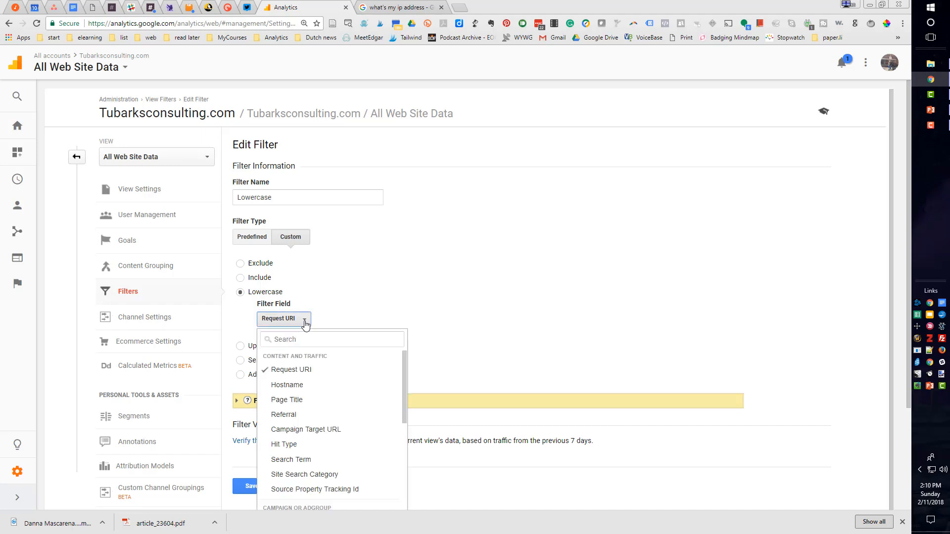
pyautogui.scroll(-1, 325, 367)
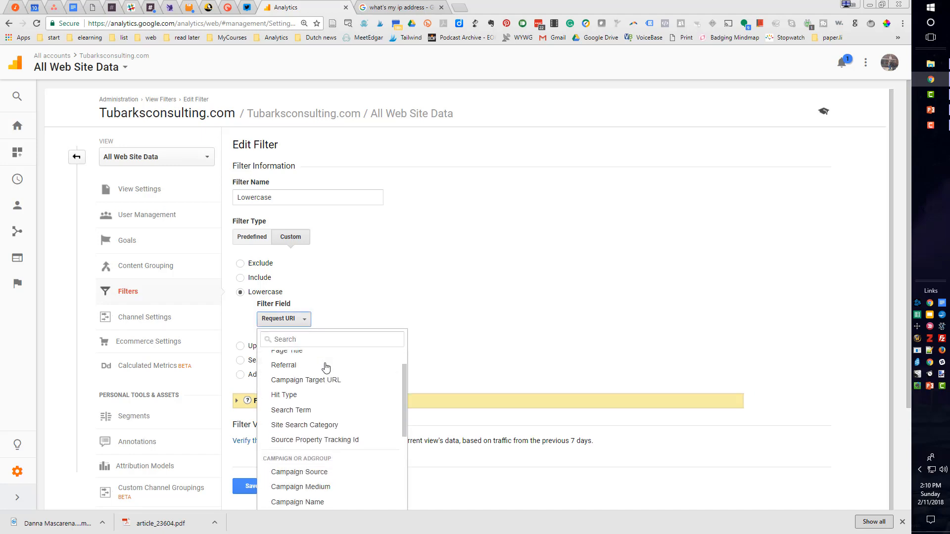
pyautogui.scroll(-4, 325, 367)
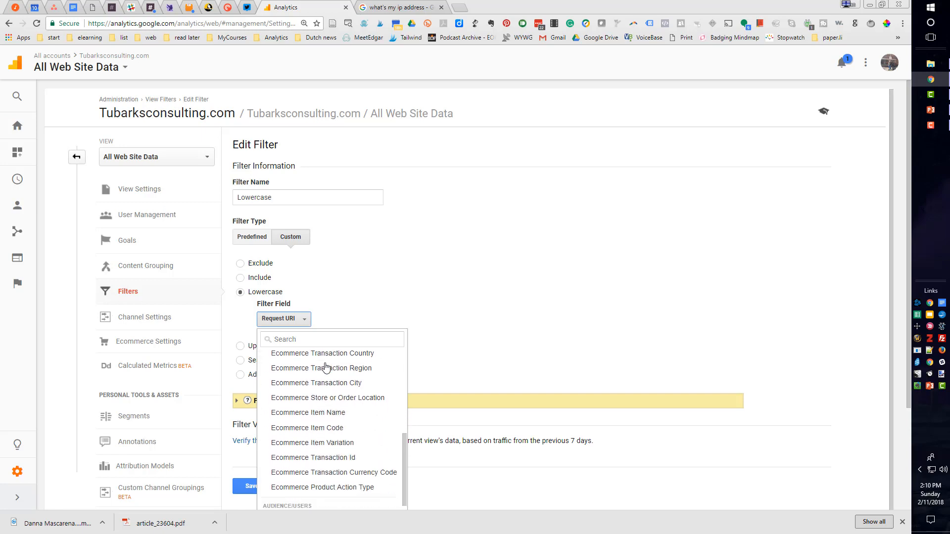
pyautogui.scroll(-3, 325, 367)
pyautogui.scroll(5, 325, 368)
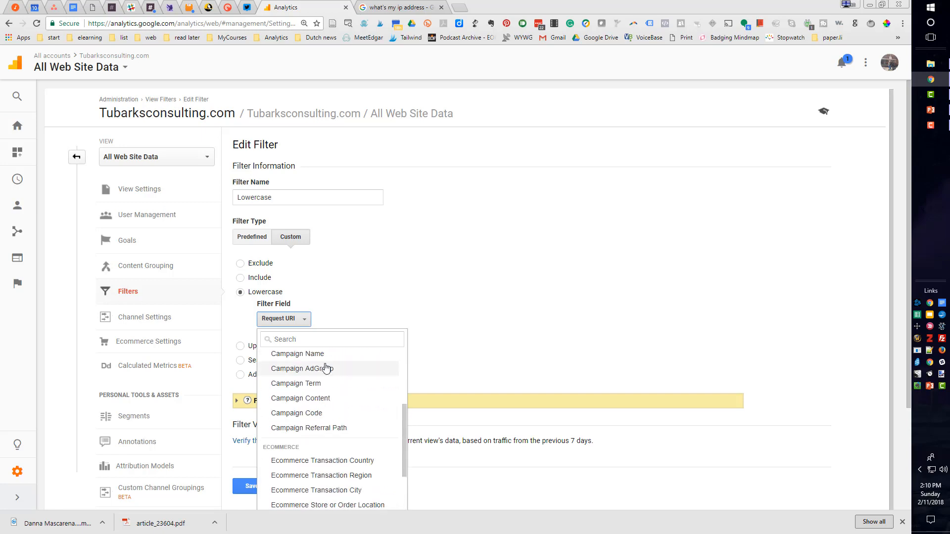
pyautogui.scroll(4, 325, 367)
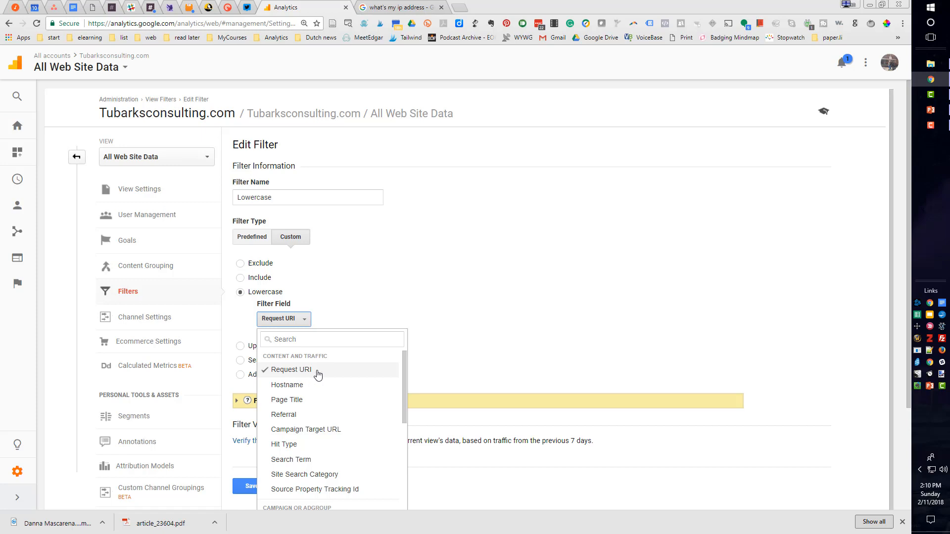
pyautogui.click(317, 374)
pyautogui.click(252, 486)
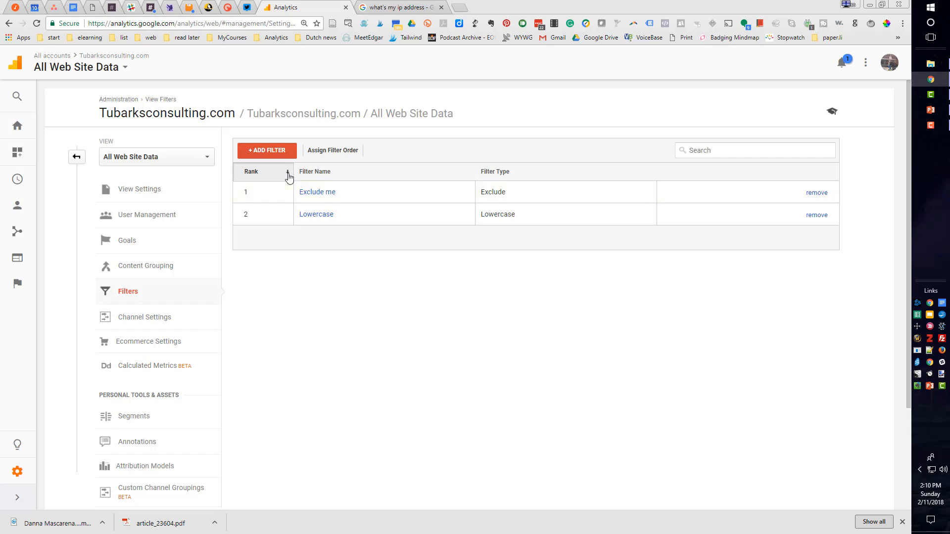
# Step: Add a new view filter named "Lowercase Campaign Name" with the Custom filter type
pyautogui.click(268, 153)
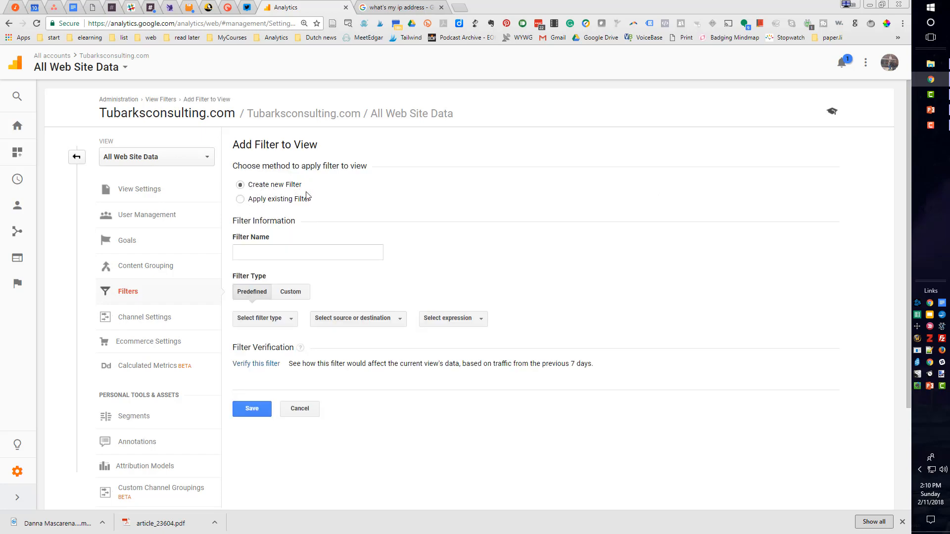
pyautogui.click(260, 254)
pyautogui.write('Lowercase')
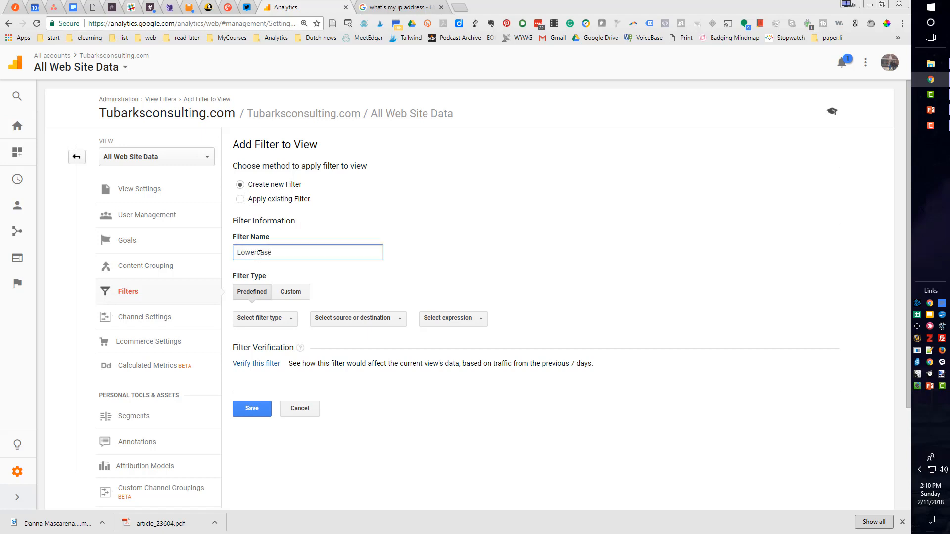
pyautogui.write(' Campaign Name')
pyautogui.click(289, 293)
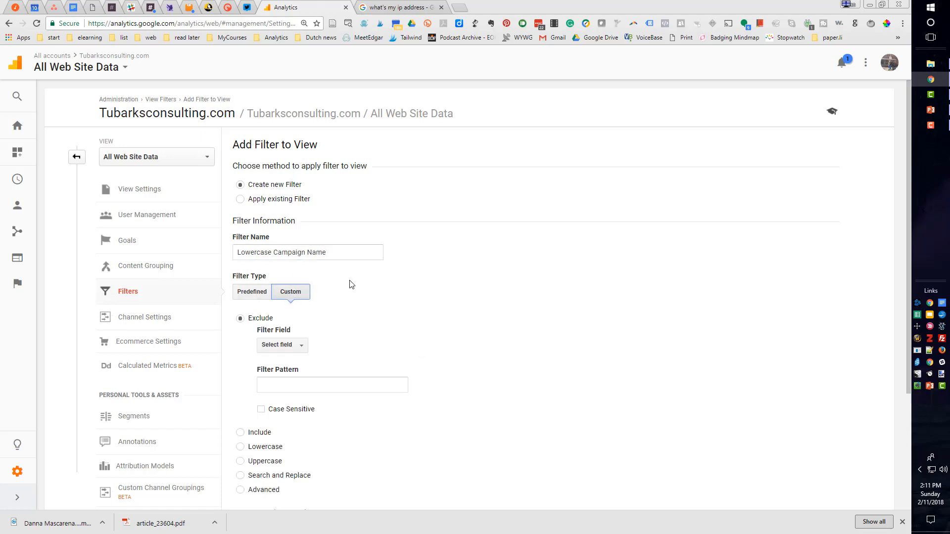
# Step: Make the new filter a Lowercase filter on the Campaign Name field and save it
pyautogui.scroll(-3, 350, 283)
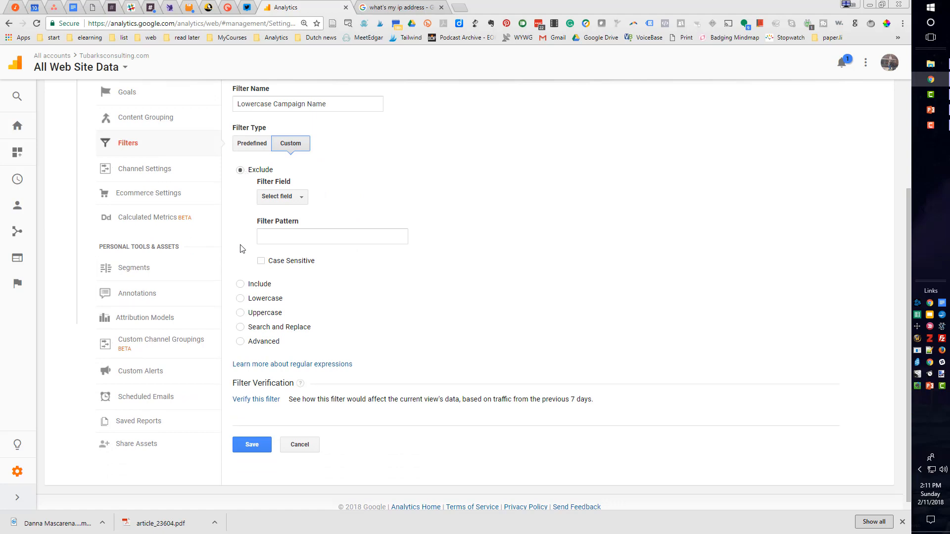
pyautogui.click(240, 299)
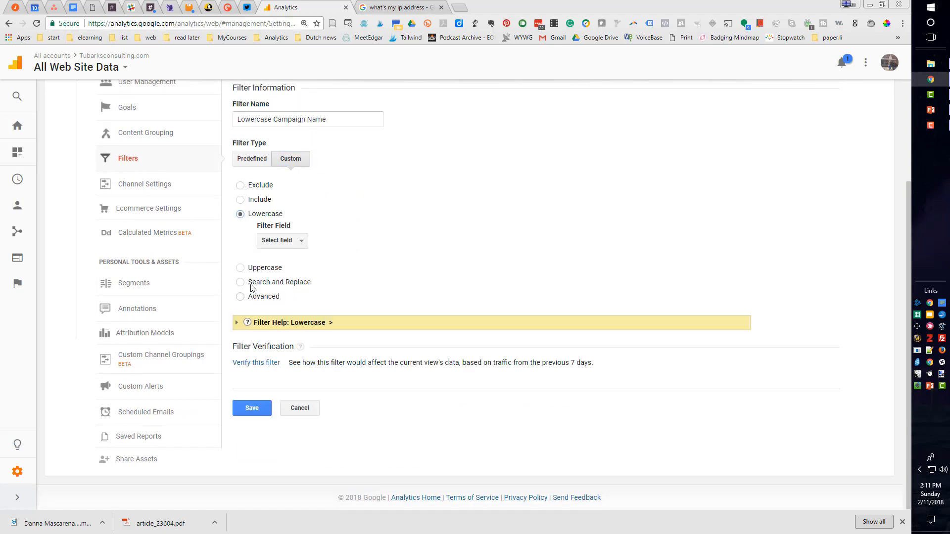
pyautogui.click(301, 242)
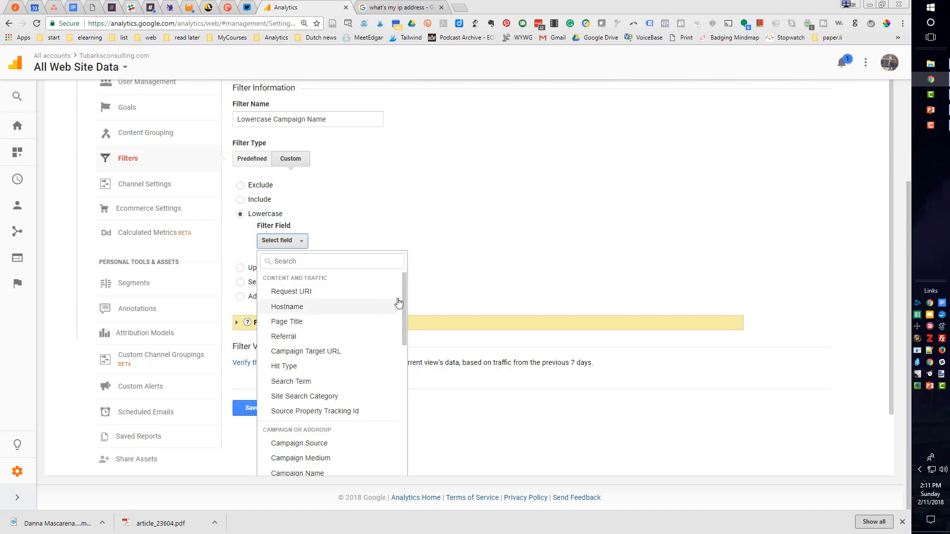
pyautogui.moveTo(405, 289); pyautogui.dragTo(407, 309)
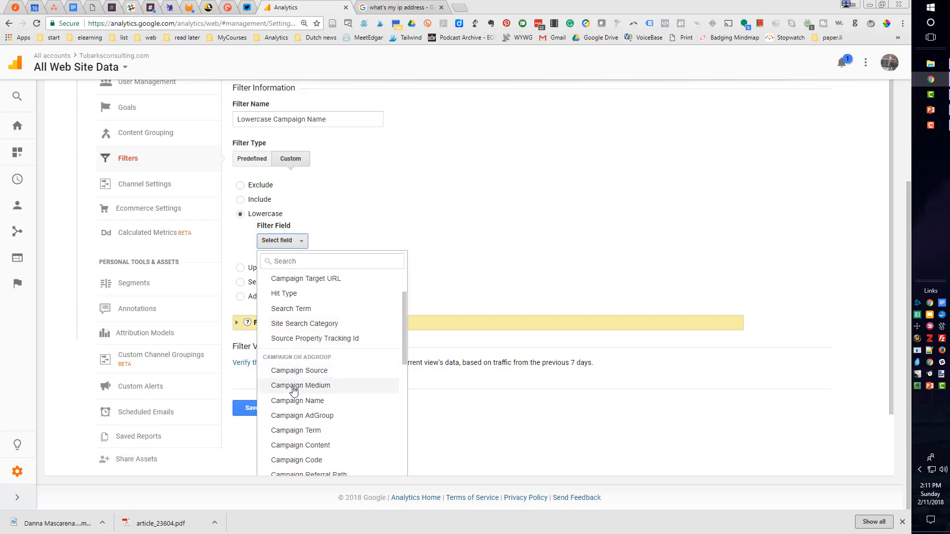
pyautogui.click(313, 402)
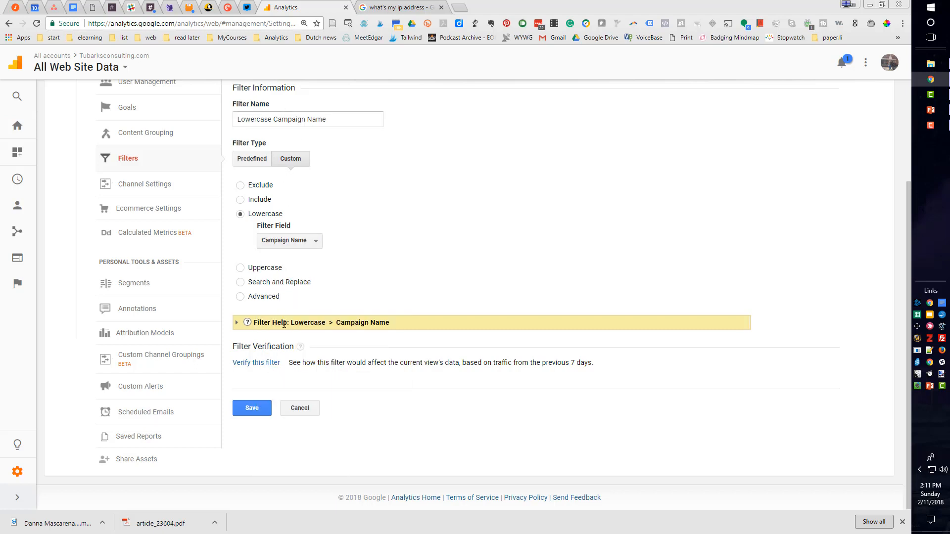
pyautogui.click(251, 409)
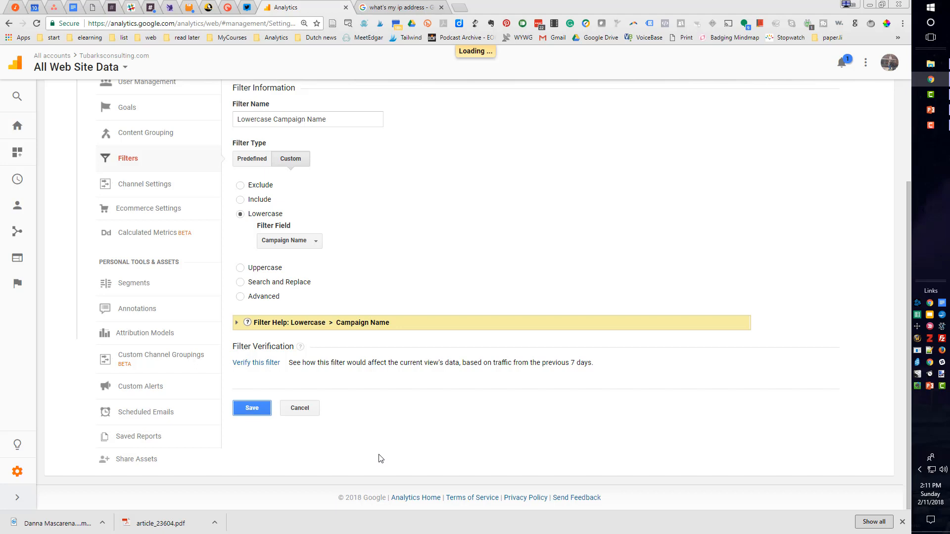
# Step: Add another new view filter named "Lowercase Campaign Source" with the Custom filter type
pyautogui.click(268, 151)
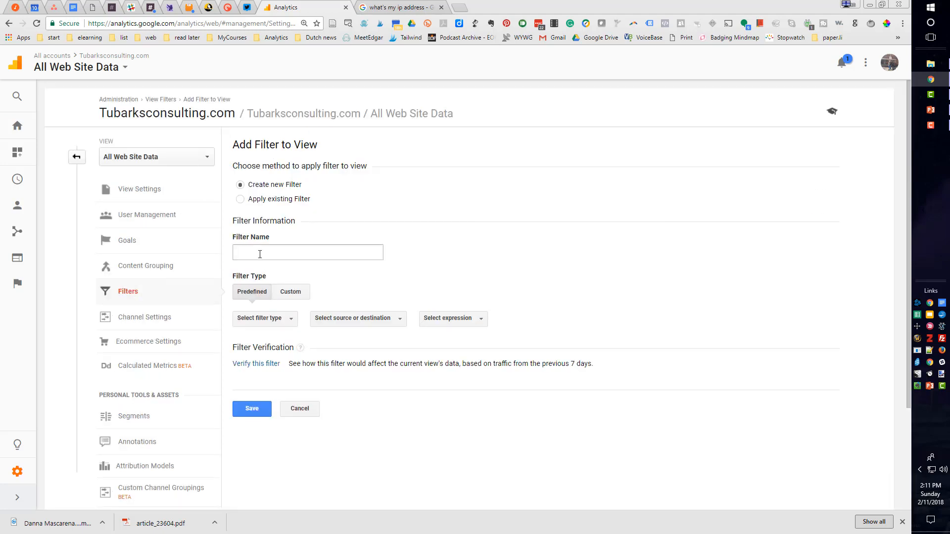
pyautogui.click(260, 254)
pyautogui.write('Lowe')
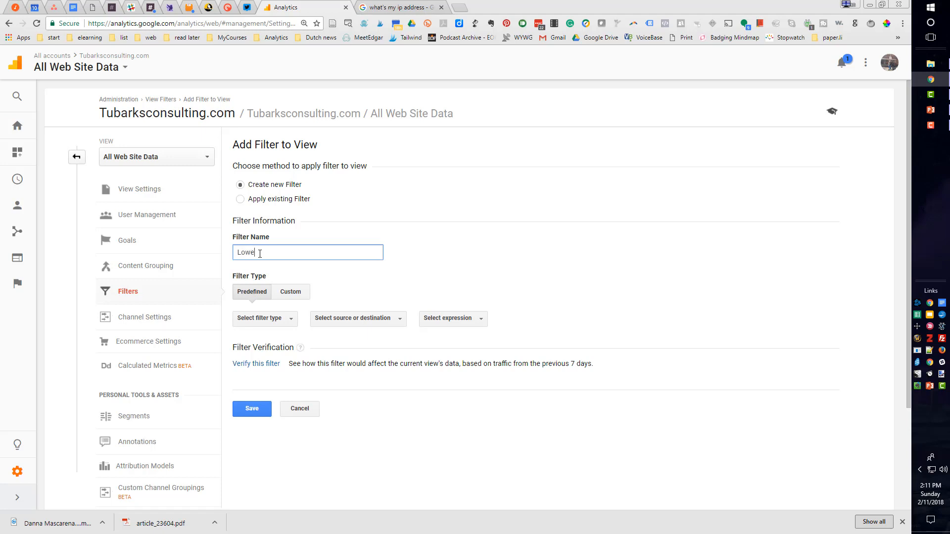
pyautogui.write('rcase Campaign Source')
pyautogui.click(291, 292)
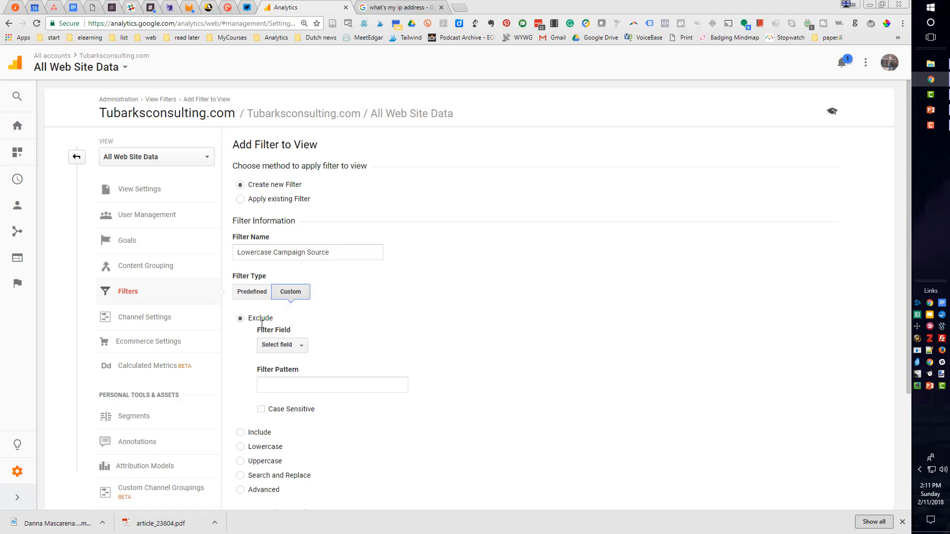
# Step: Make this filter a Lowercase filter on the Campaign Source field and save it
pyautogui.click(240, 447)
pyautogui.scroll(-3, 347, 347)
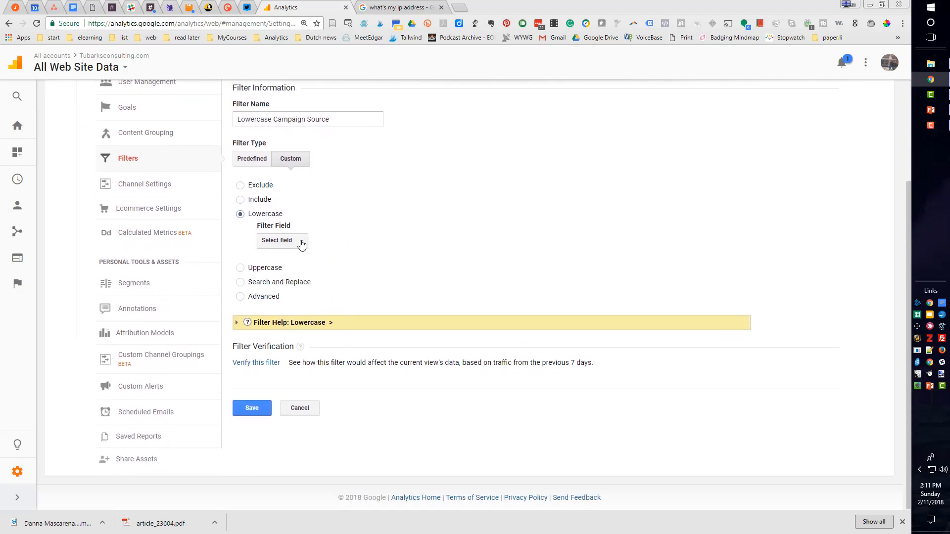
pyautogui.click(301, 242)
pyautogui.scroll(-2, 303, 336)
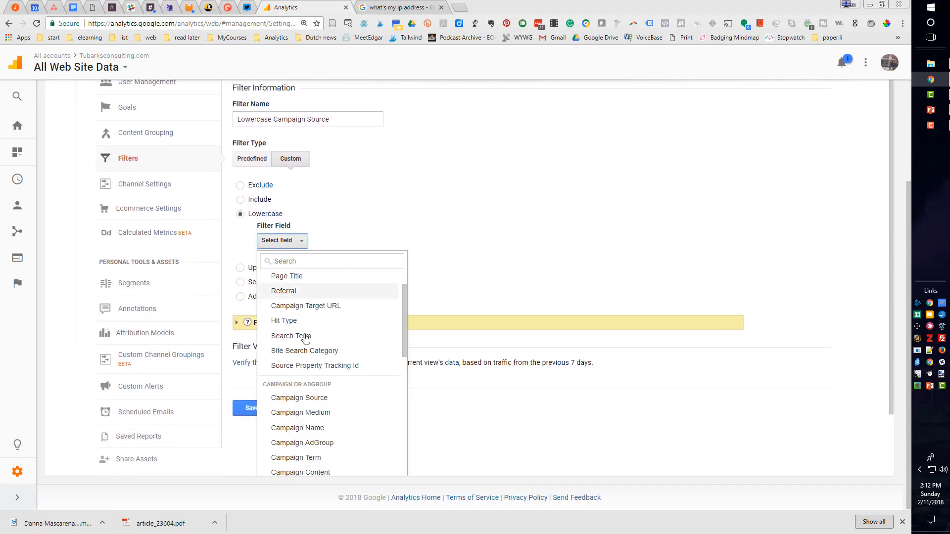
pyautogui.click(288, 394)
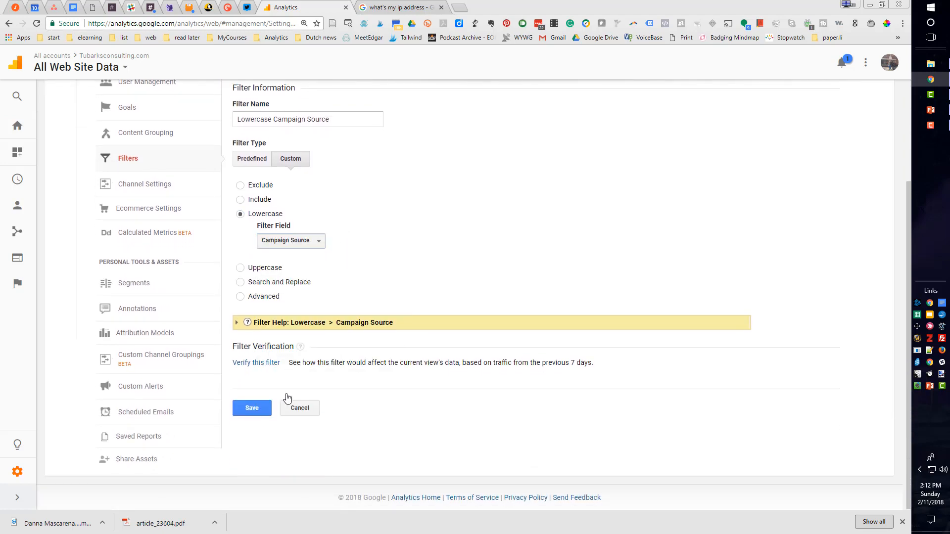
pyautogui.click(251, 409)
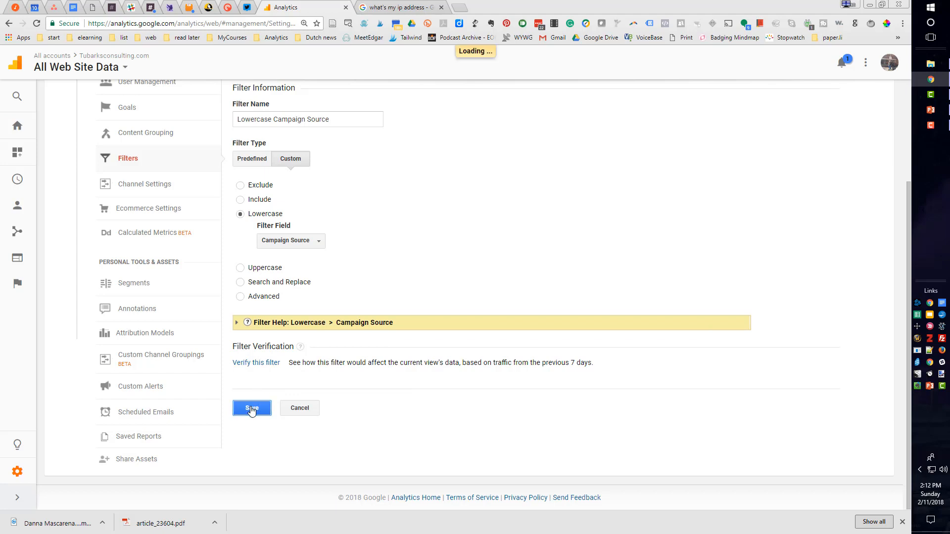
# Step: Add a new view filter named "Lowercase Campaign Medium" with the Custom filter type
pyautogui.click(273, 151)
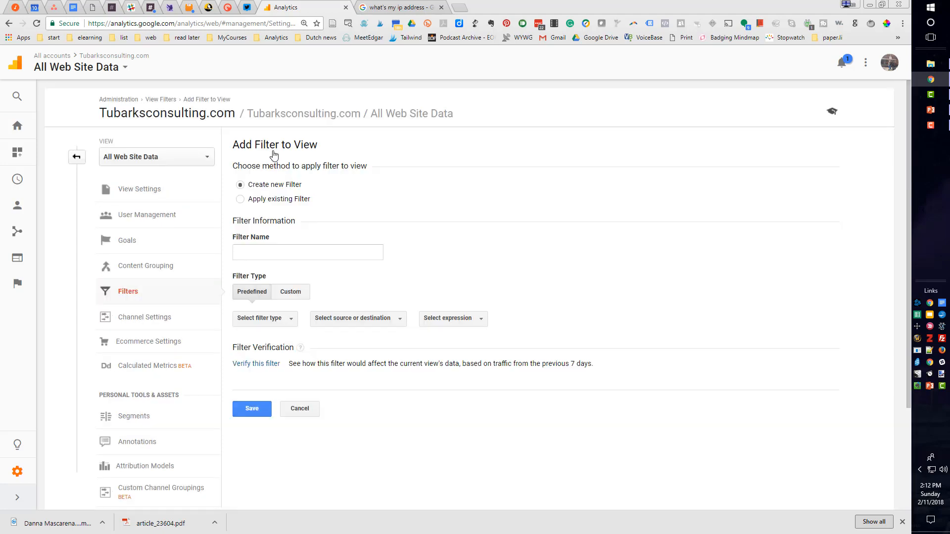
pyautogui.click(260, 253)
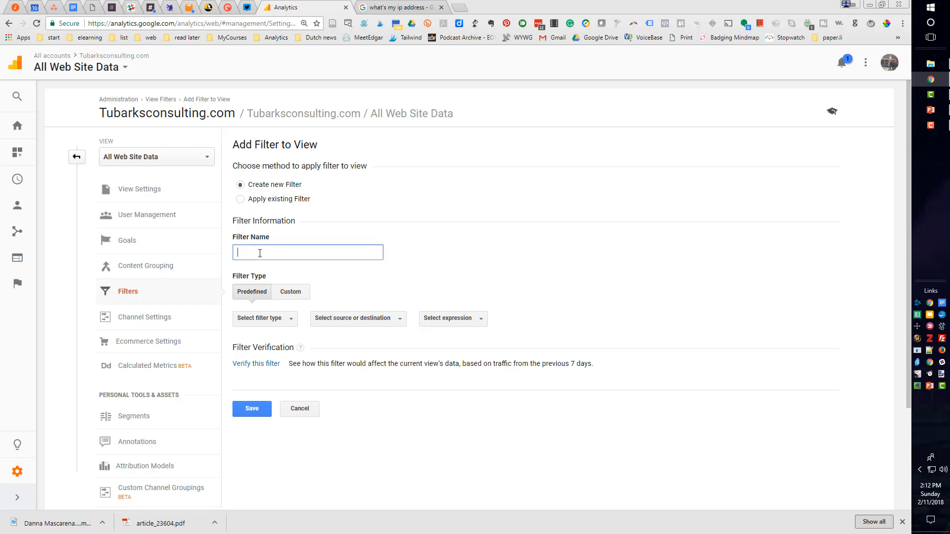
pyautogui.write('Lowercase Campaign Medium')
pyautogui.click(289, 292)
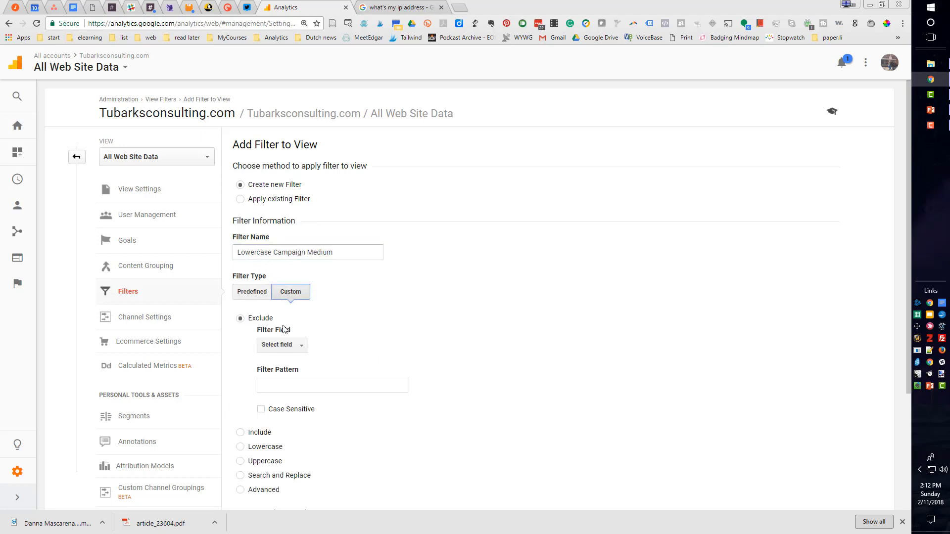
# Step: Make the new filter a Lowercase filter on the Campaign Medium field and save it
pyautogui.scroll(-1, 286, 330)
pyautogui.scroll(-2, 286, 331)
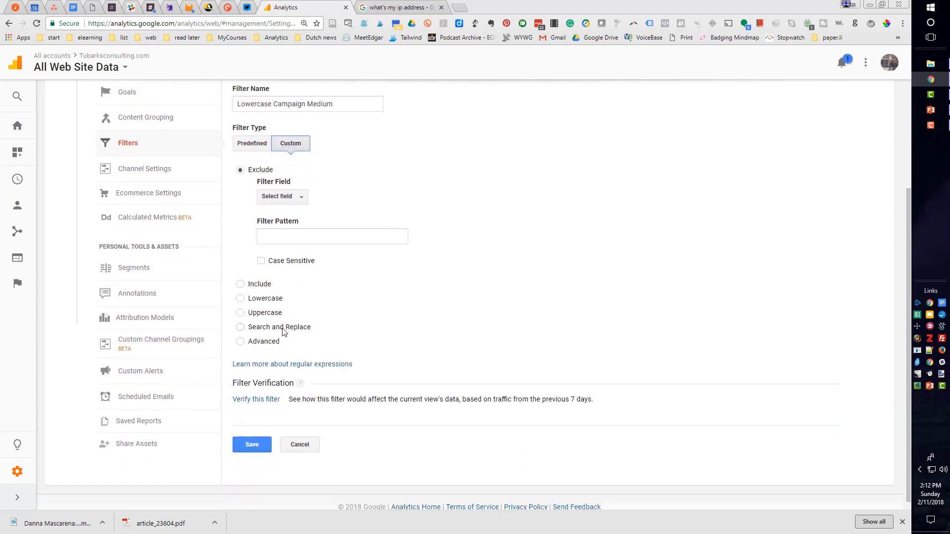
pyautogui.click(241, 300)
pyautogui.click(277, 242)
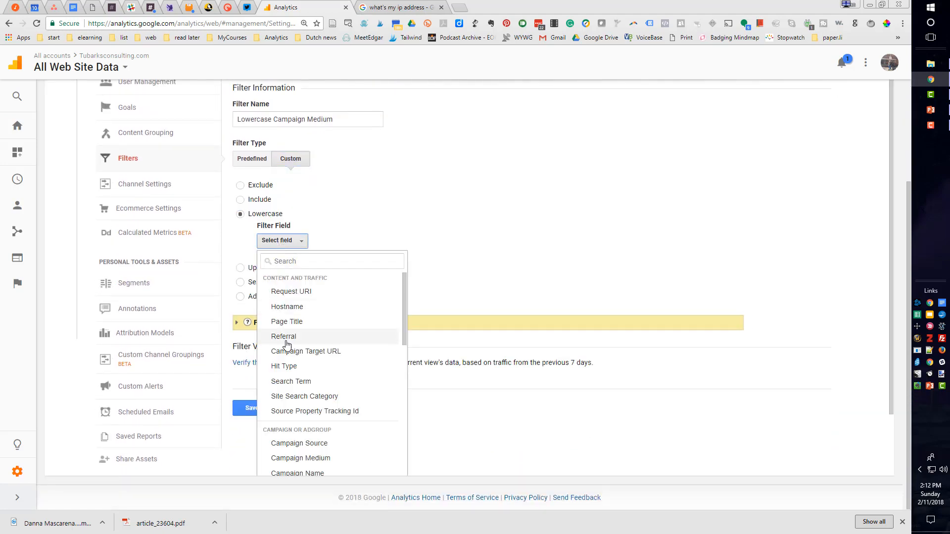
pyautogui.scroll(-1, 286, 342)
pyautogui.click(304, 410)
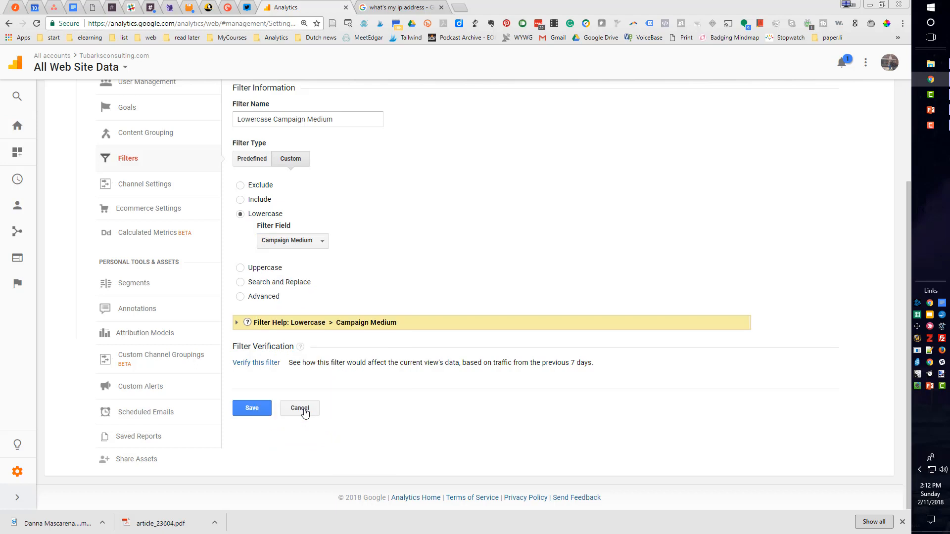
pyautogui.click(253, 409)
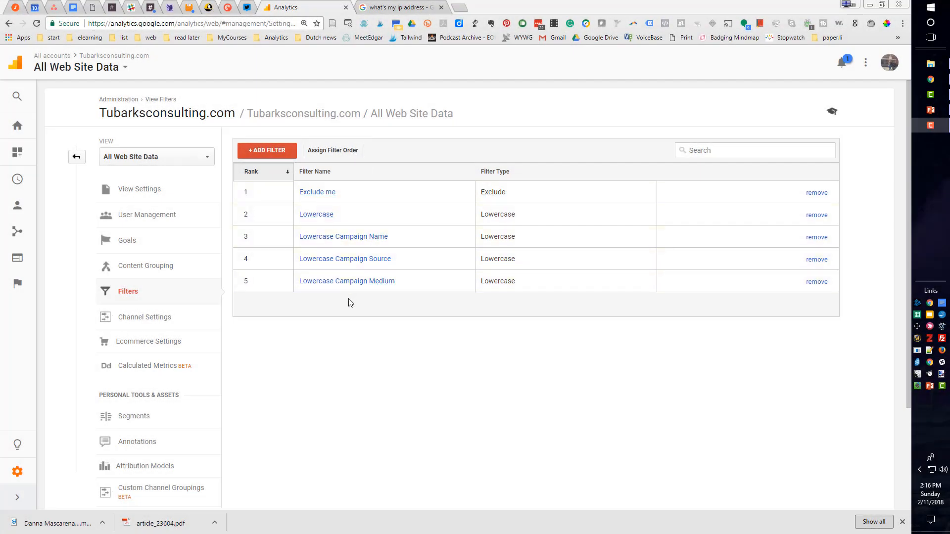
# Step: Switch to the TC Working View and open a filter addition that applies existing filters
pyautogui.click(208, 159)
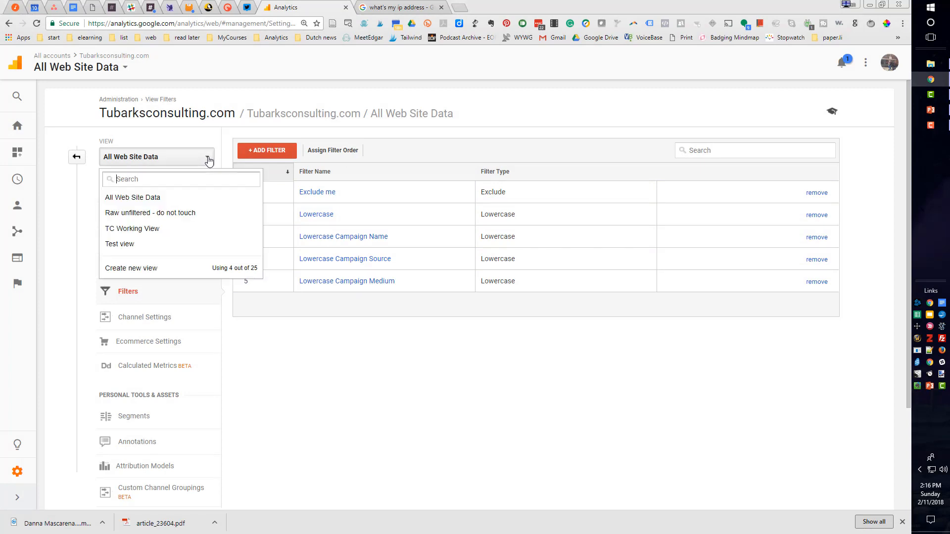
pyautogui.click(136, 231)
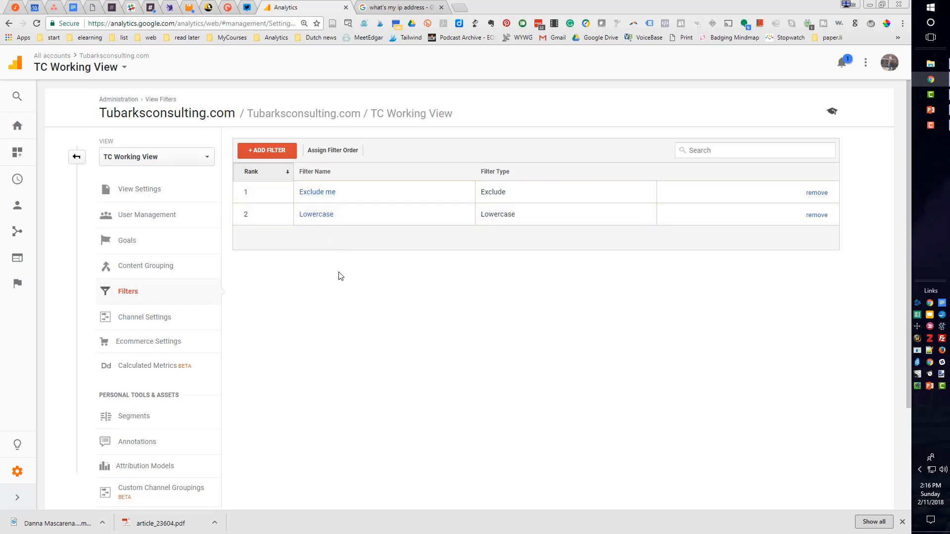
pyautogui.click(265, 154)
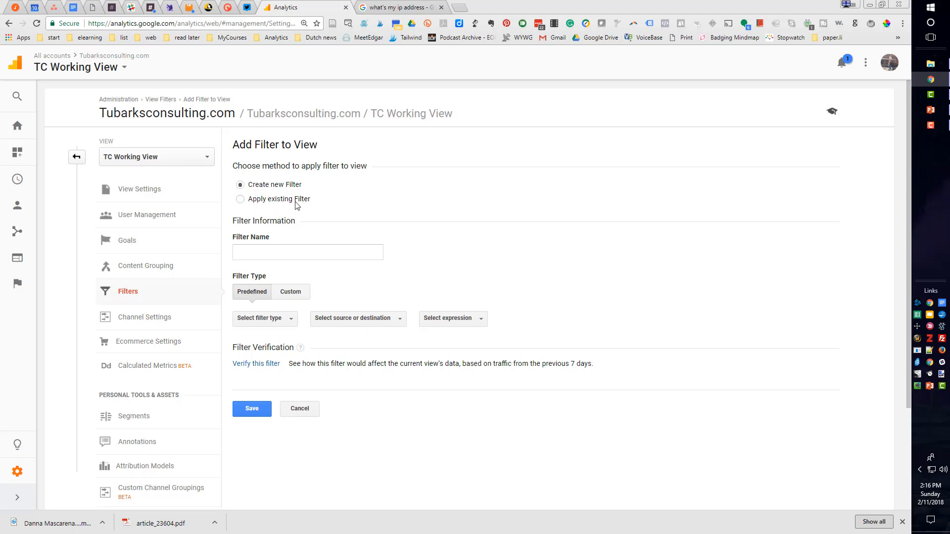
pyautogui.click(241, 200)
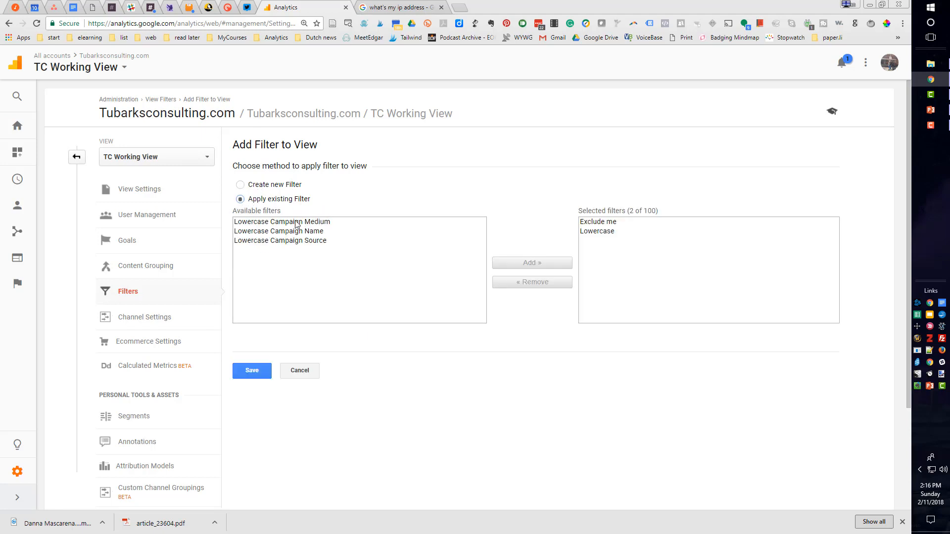
# Step: Move the existing "Lowercase Campaign Name" filter into the selected filters for the TC Working View
pyautogui.click(289, 224)
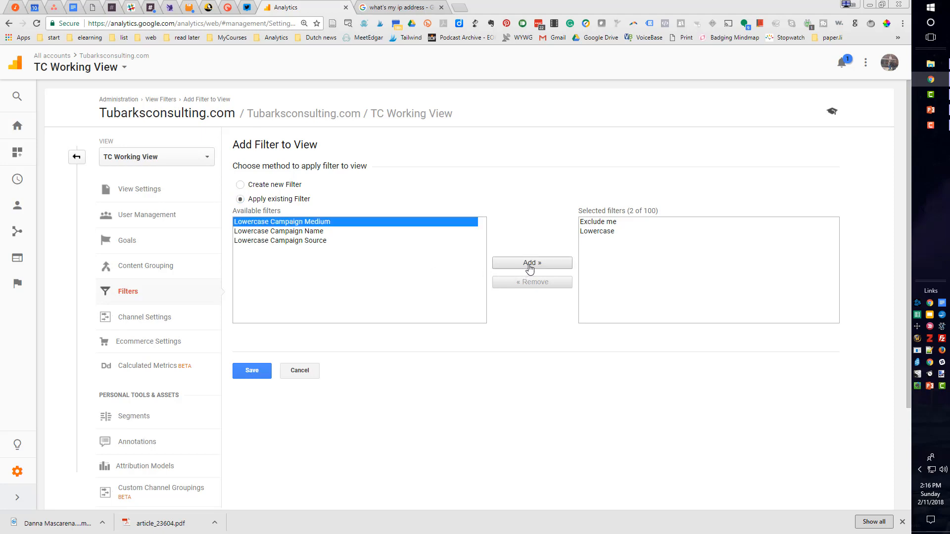
pyautogui.click(287, 232)
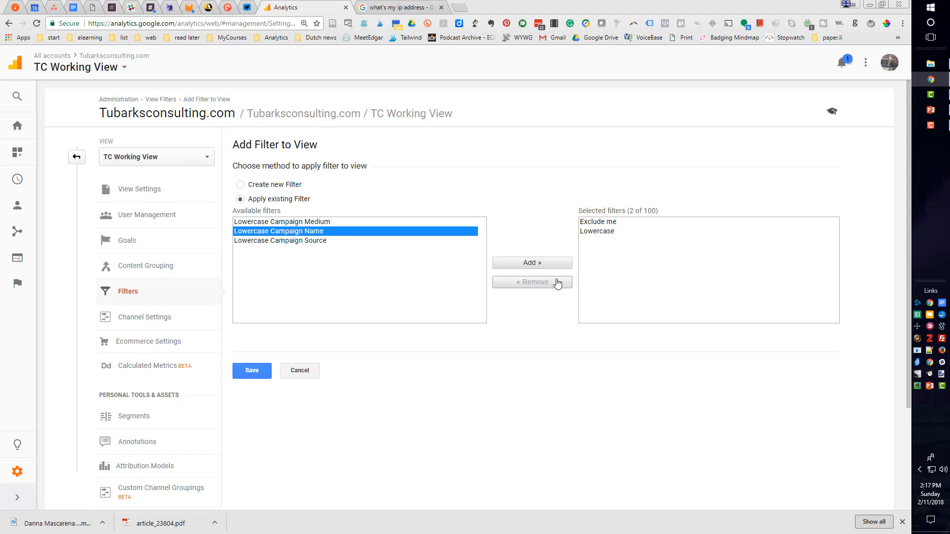
pyautogui.click(536, 265)
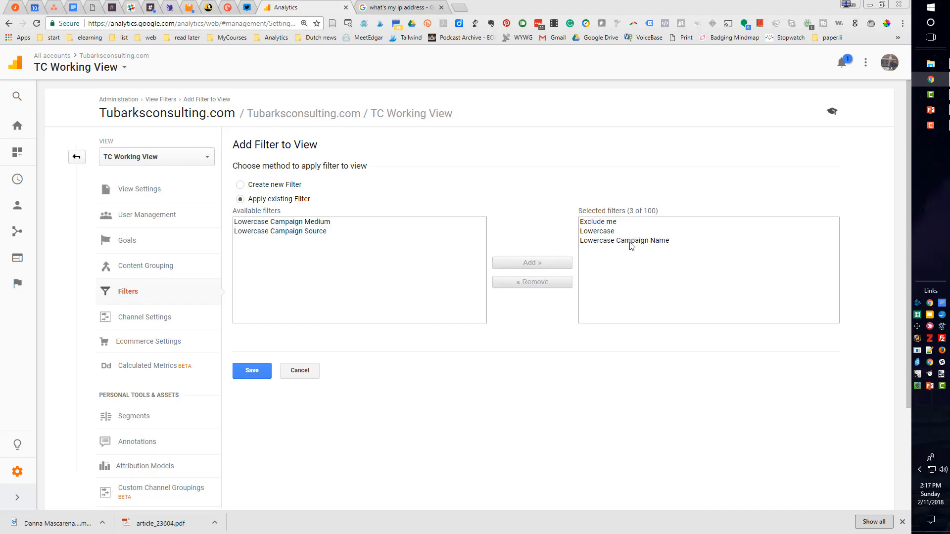
# Step: Add both the "Lowercase Campaign Medium" and "Lowercase Campaign Source" filters to the selected filters and save the view's filter selection
pyautogui.click(278, 223)
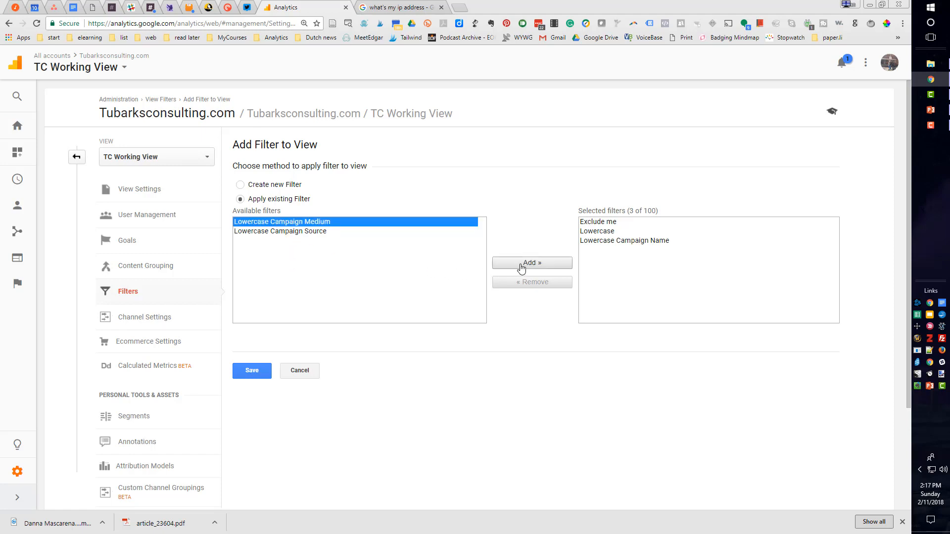
pyautogui.keyDown('shift'); pyautogui.click(306, 232); pyautogui.keyUp('shift')
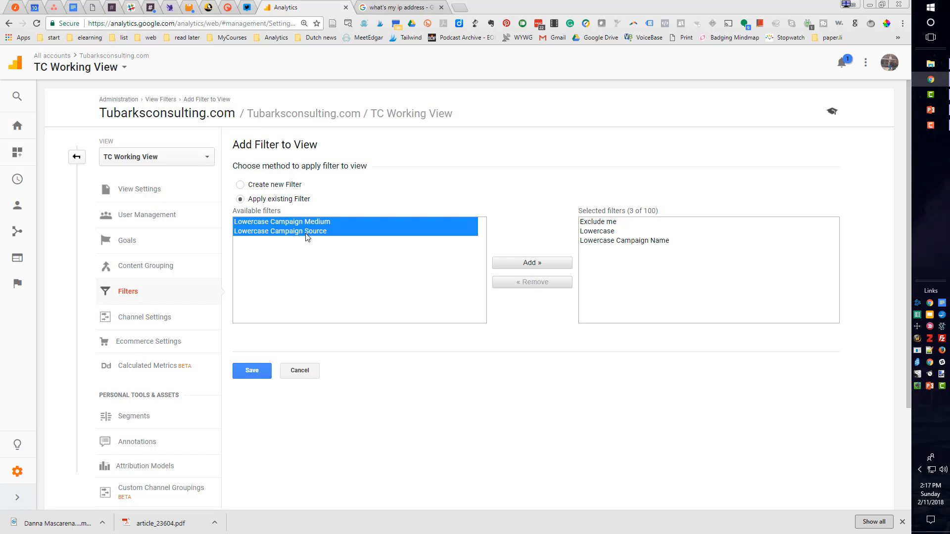
pyautogui.click(522, 264)
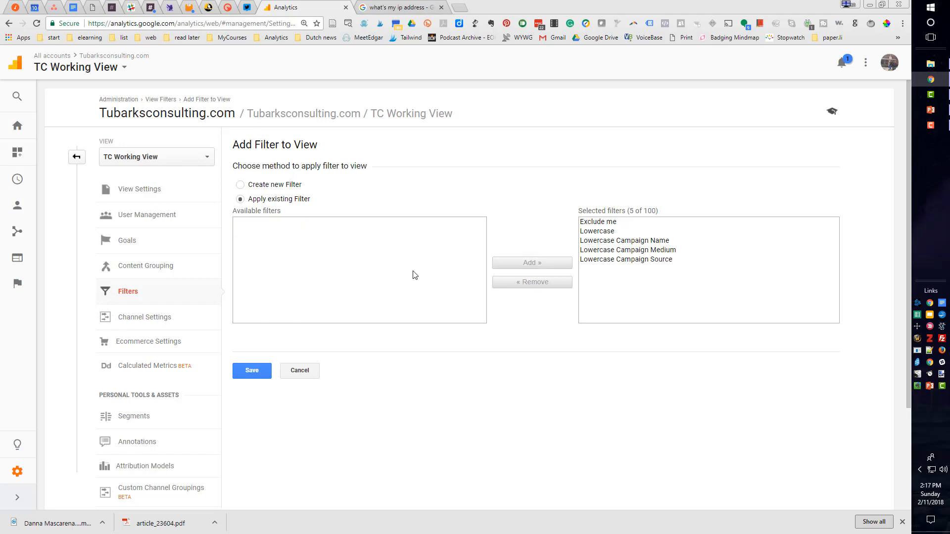
pyautogui.click(252, 372)
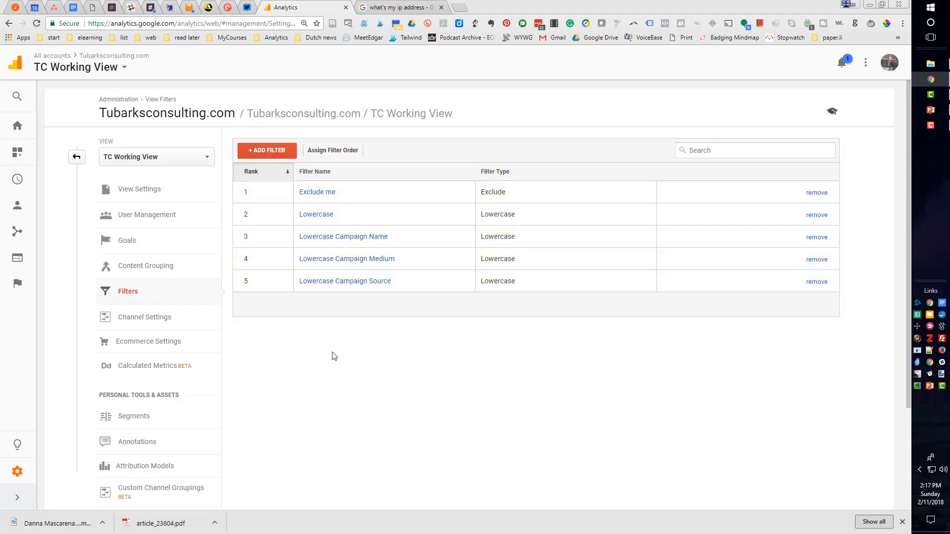